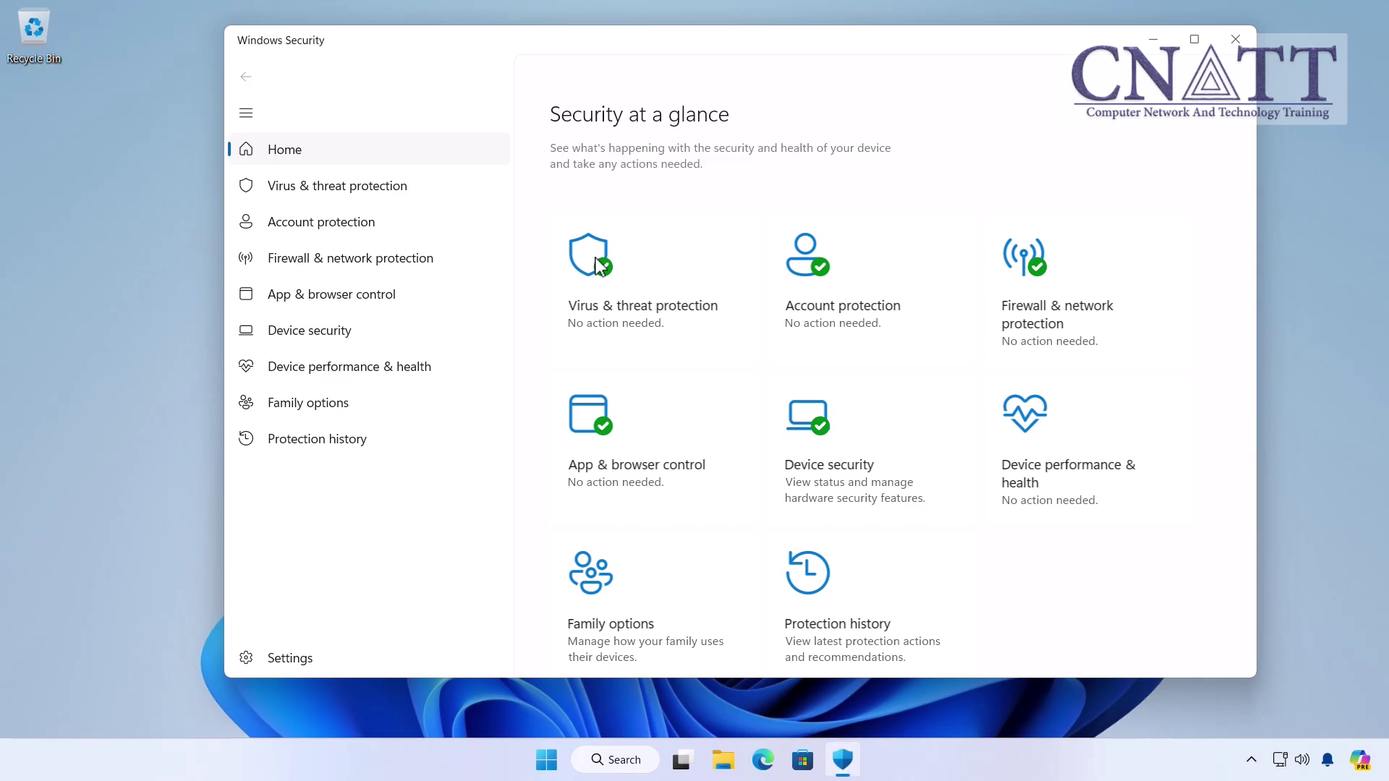
Step: Review the Virus & threat protection settings, including Real-time protection and the options below it, and close Windows Security
{"action": "left_click", "coordinate": [678, 323]}
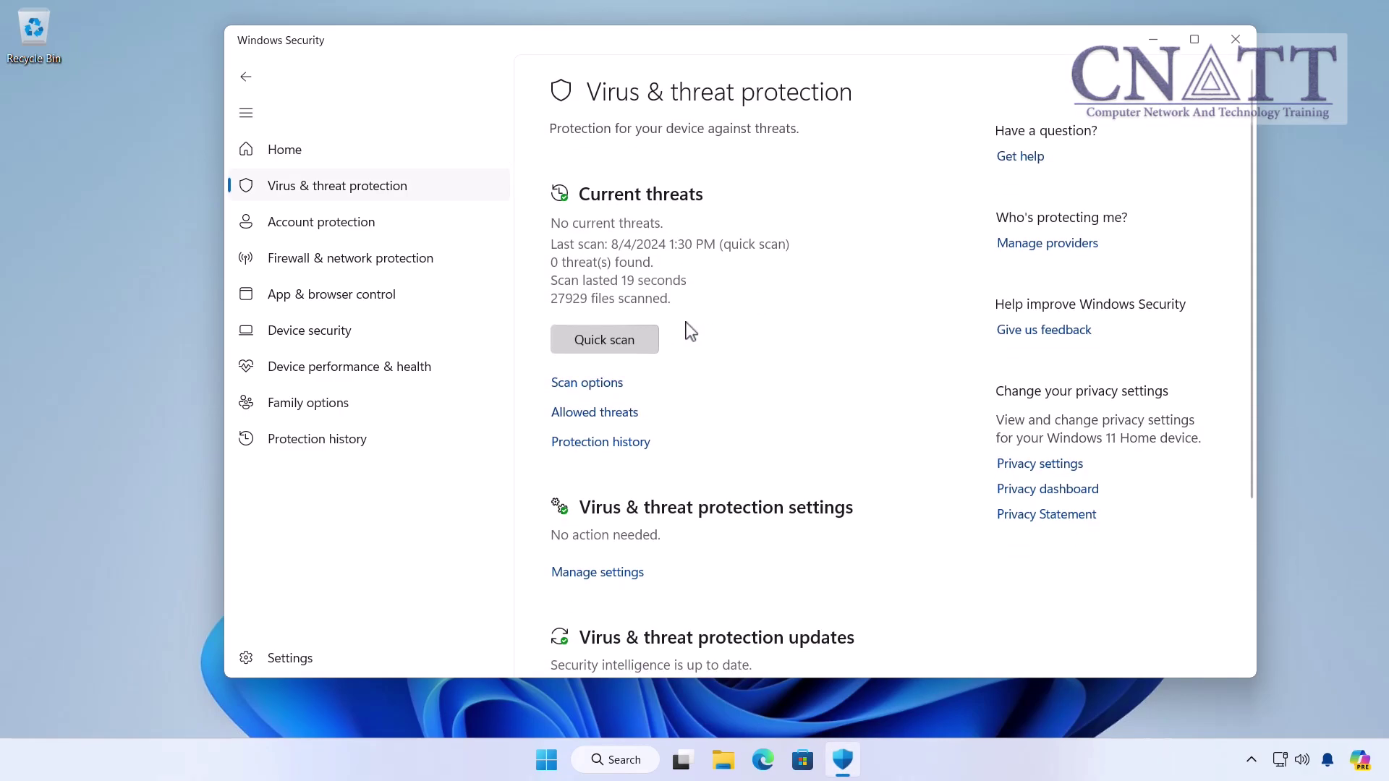
{"action": "scroll", "coordinate": [689, 332], "scroll_direction": "down", "scroll_amount": 3}
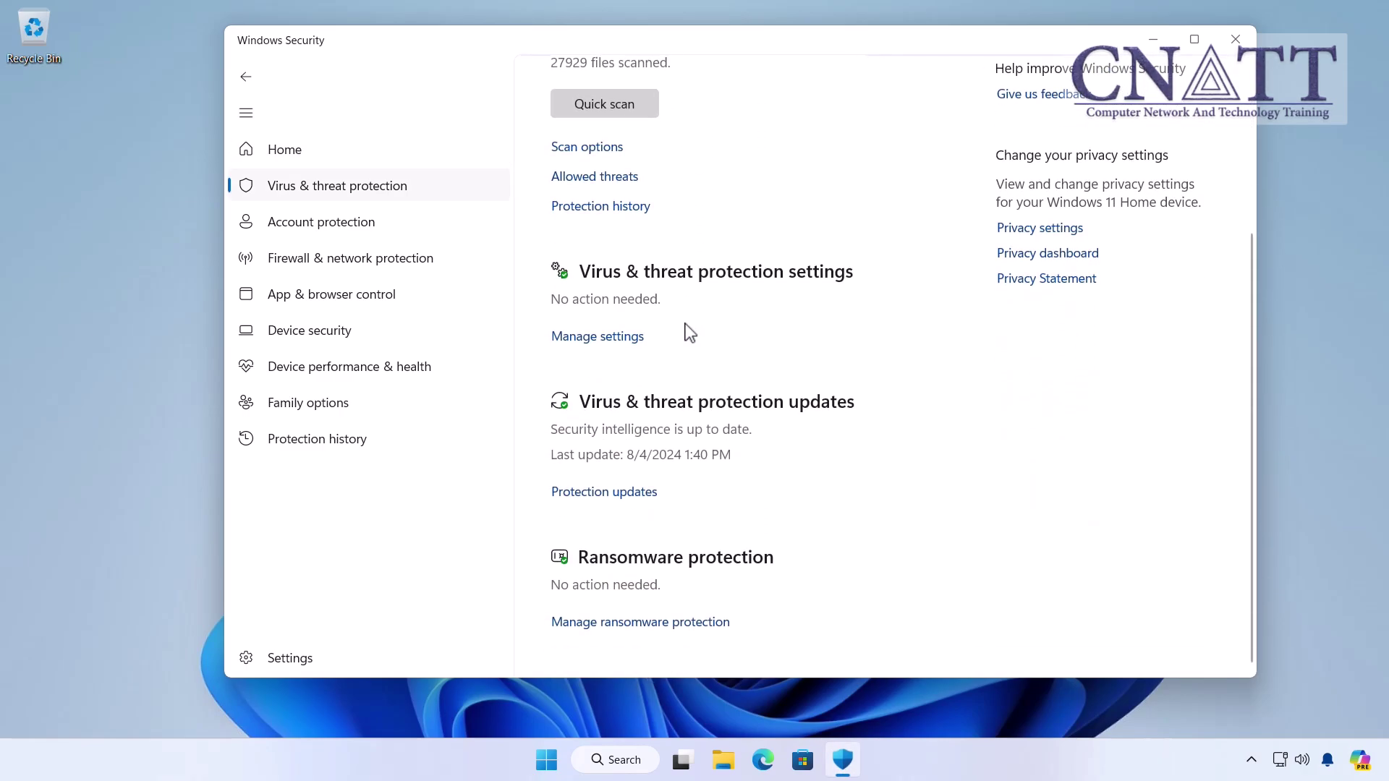
{"action": "left_click", "coordinate": [633, 338]}
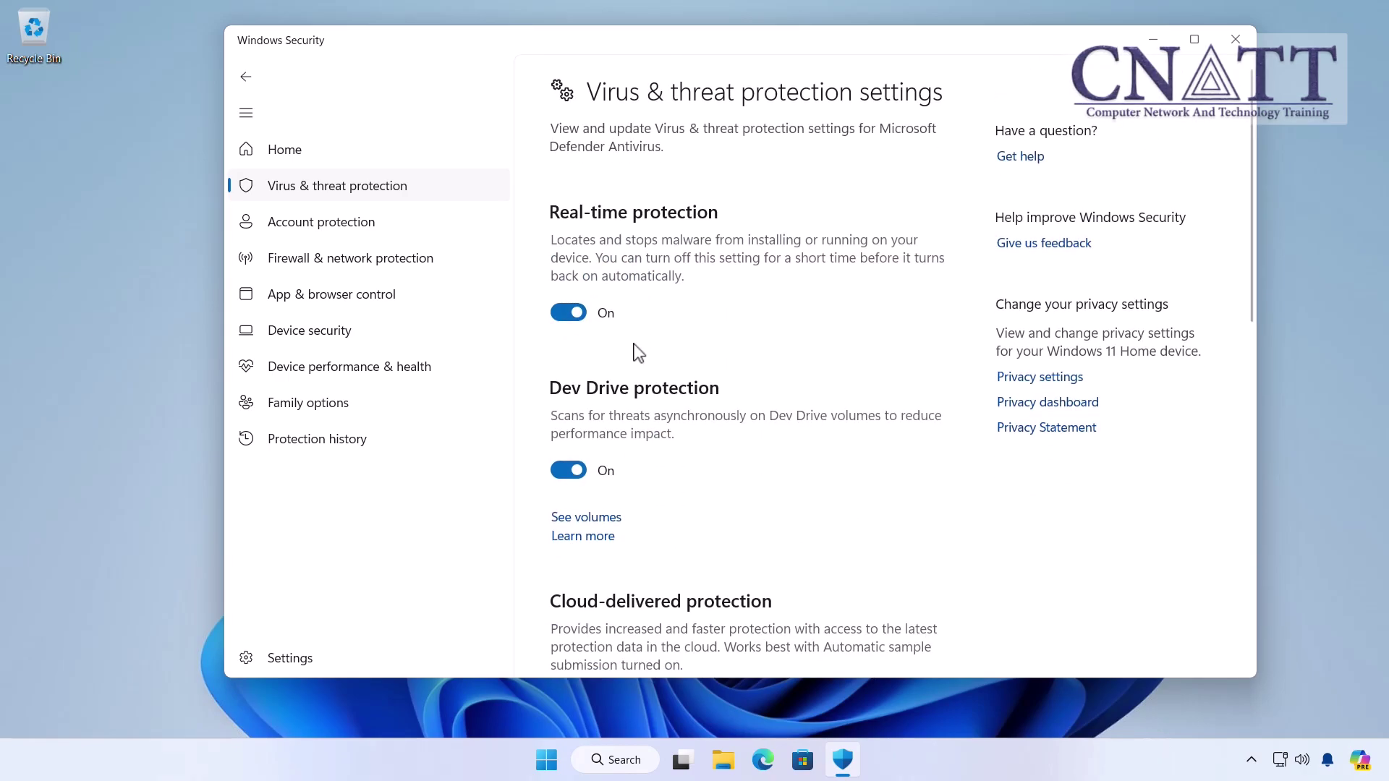
{"action": "scroll", "coordinate": [636, 354], "scroll_direction": "down", "scroll_amount": 6}
{"action": "scroll", "coordinate": [636, 355], "scroll_direction": "down", "scroll_amount": 1}
{"action": "scroll", "coordinate": [636, 351], "scroll_direction": "up", "scroll_amount": 8}
{"action": "left_click", "coordinate": [426, 196]}
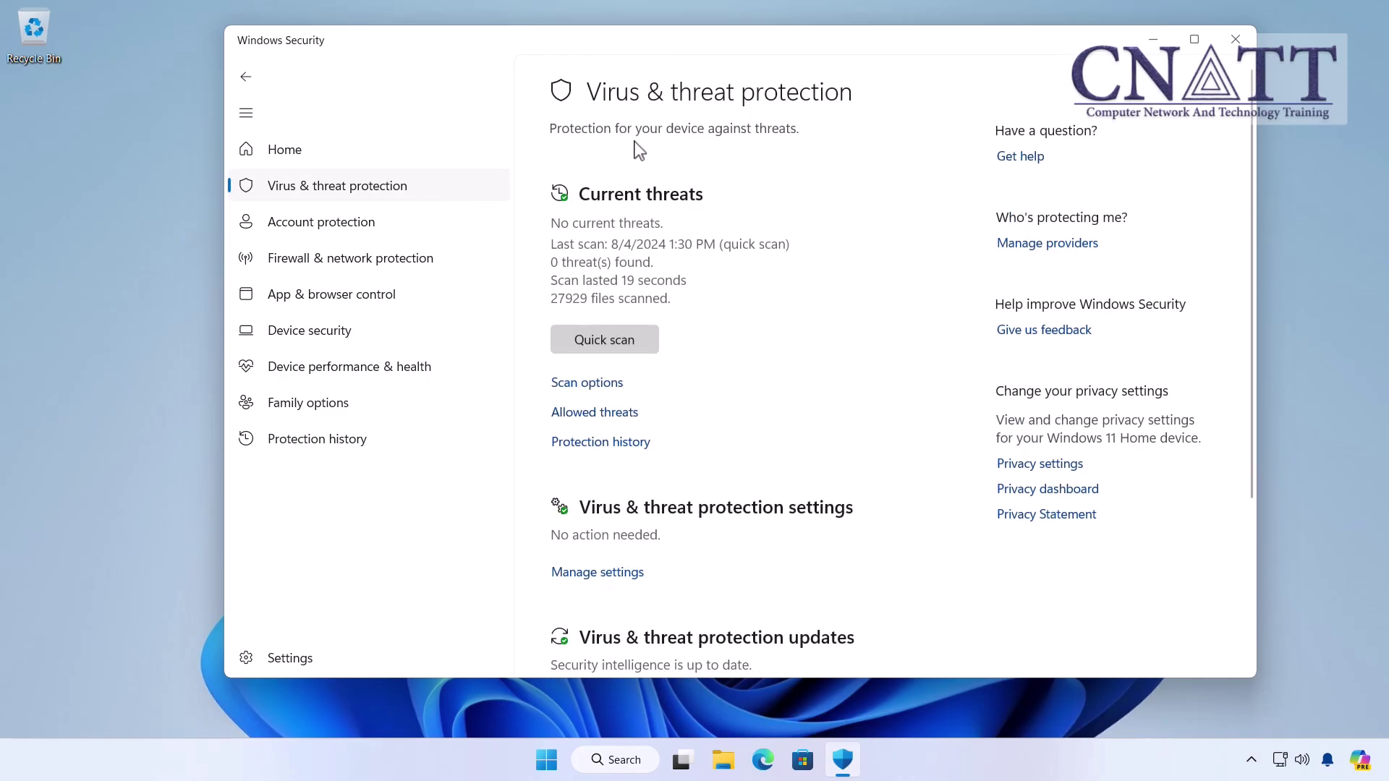
{"action": "left_click", "coordinate": [1235, 39]}
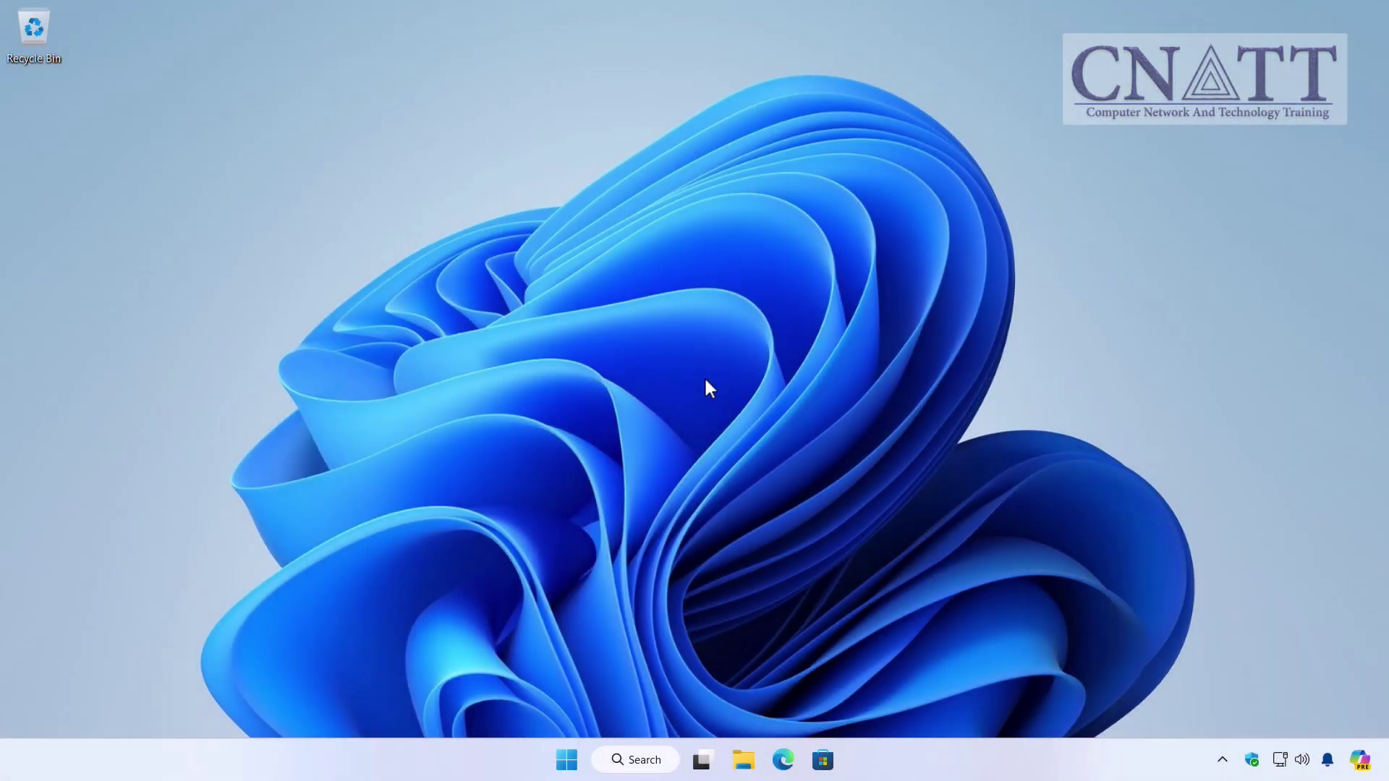
Step: Open Windows Security and run a quick scan from Virus & threat protection
{"action": "left_click", "coordinate": [1252, 761]}
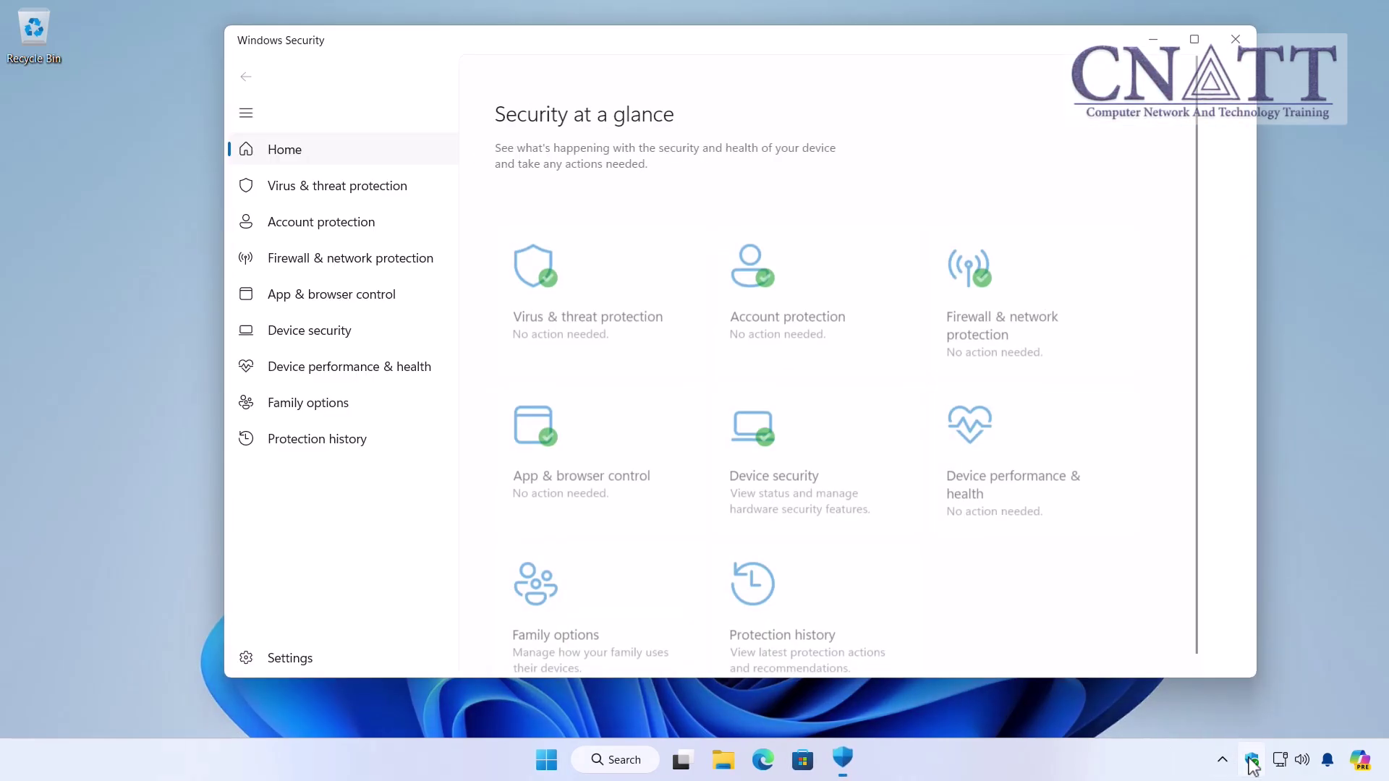
{"action": "left_click", "coordinate": [573, 294]}
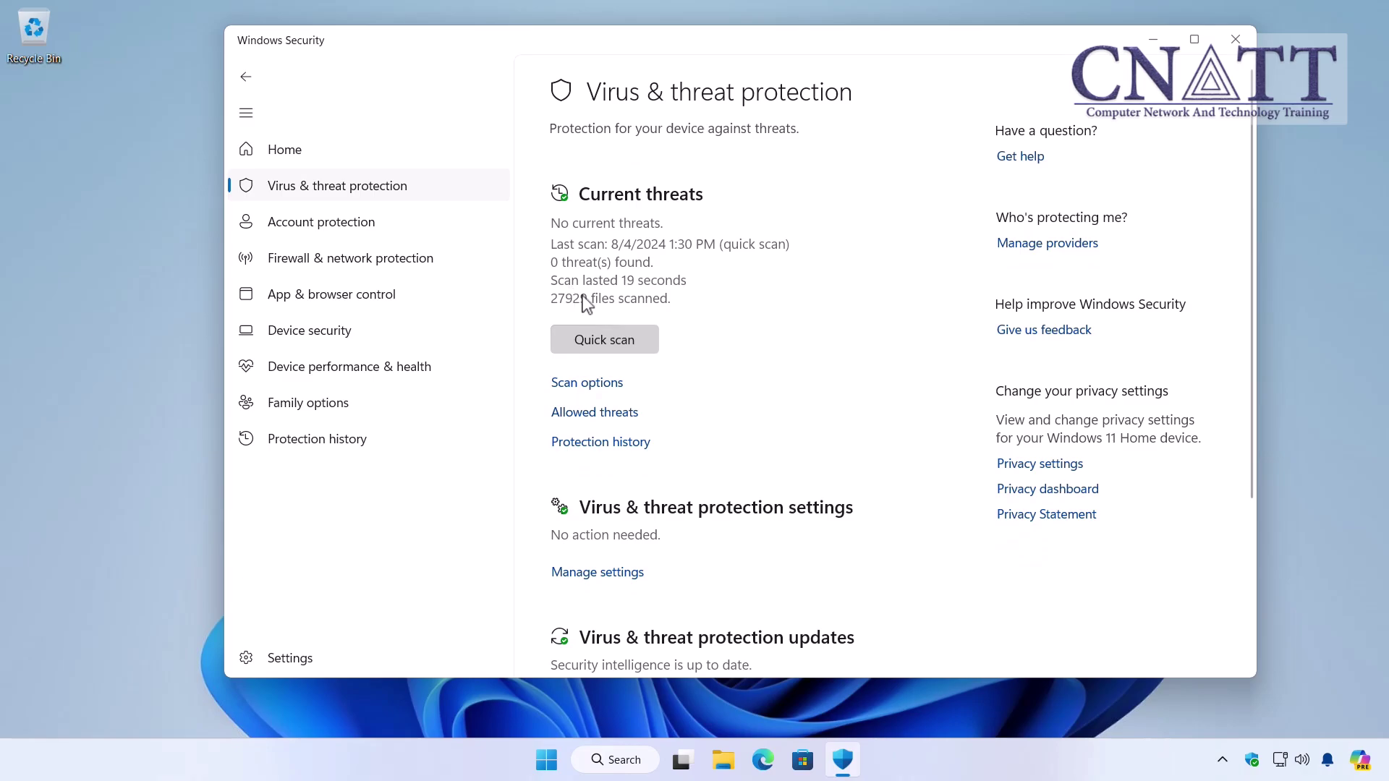
{"action": "left_click", "coordinate": [630, 350]}
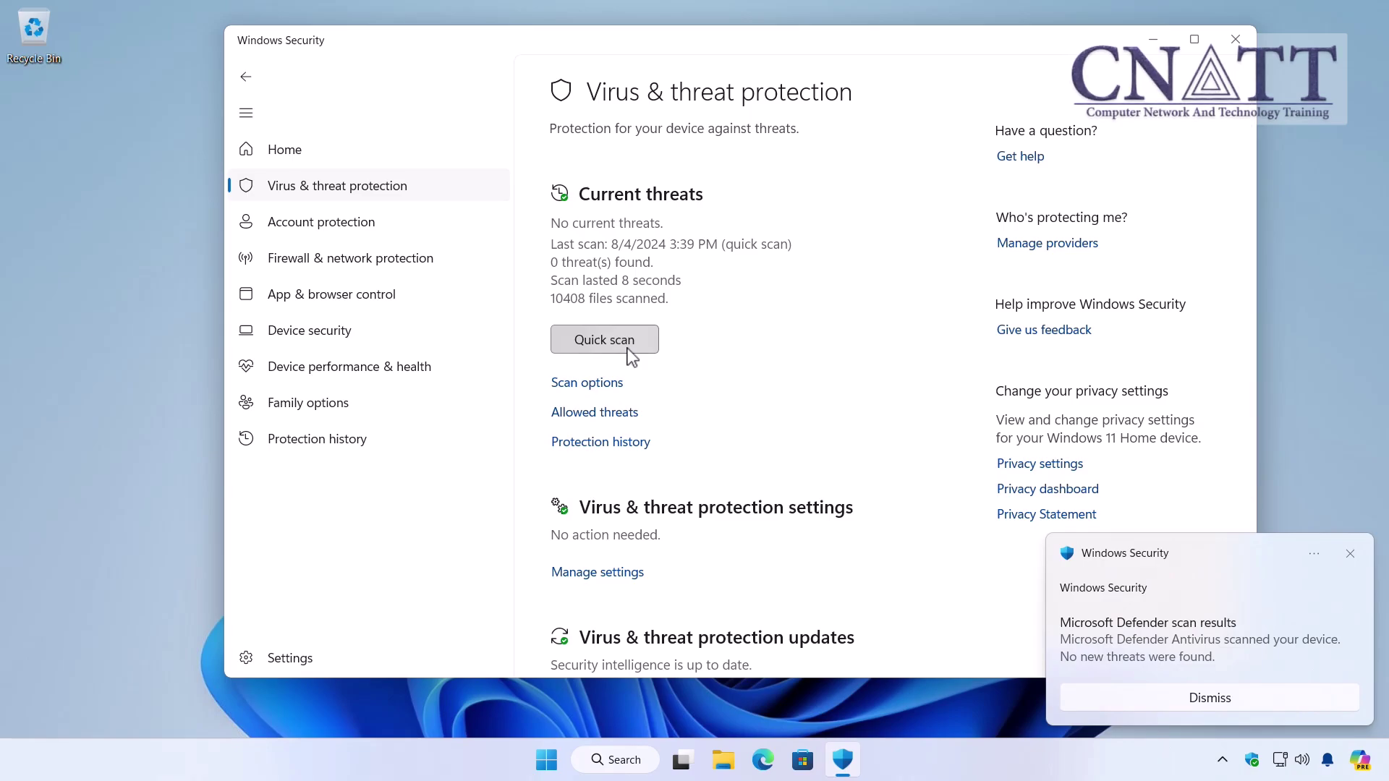
Step: Choose Full scan in the scan options and start the scan
{"action": "left_click", "coordinate": [600, 383]}
{"action": "scroll", "coordinate": [604, 398], "scroll_direction": "down", "scroll_amount": 2}
{"action": "left_click", "coordinate": [557, 375]}
{"action": "scroll", "coordinate": [558, 376], "scroll_direction": "down", "scroll_amount": 2}
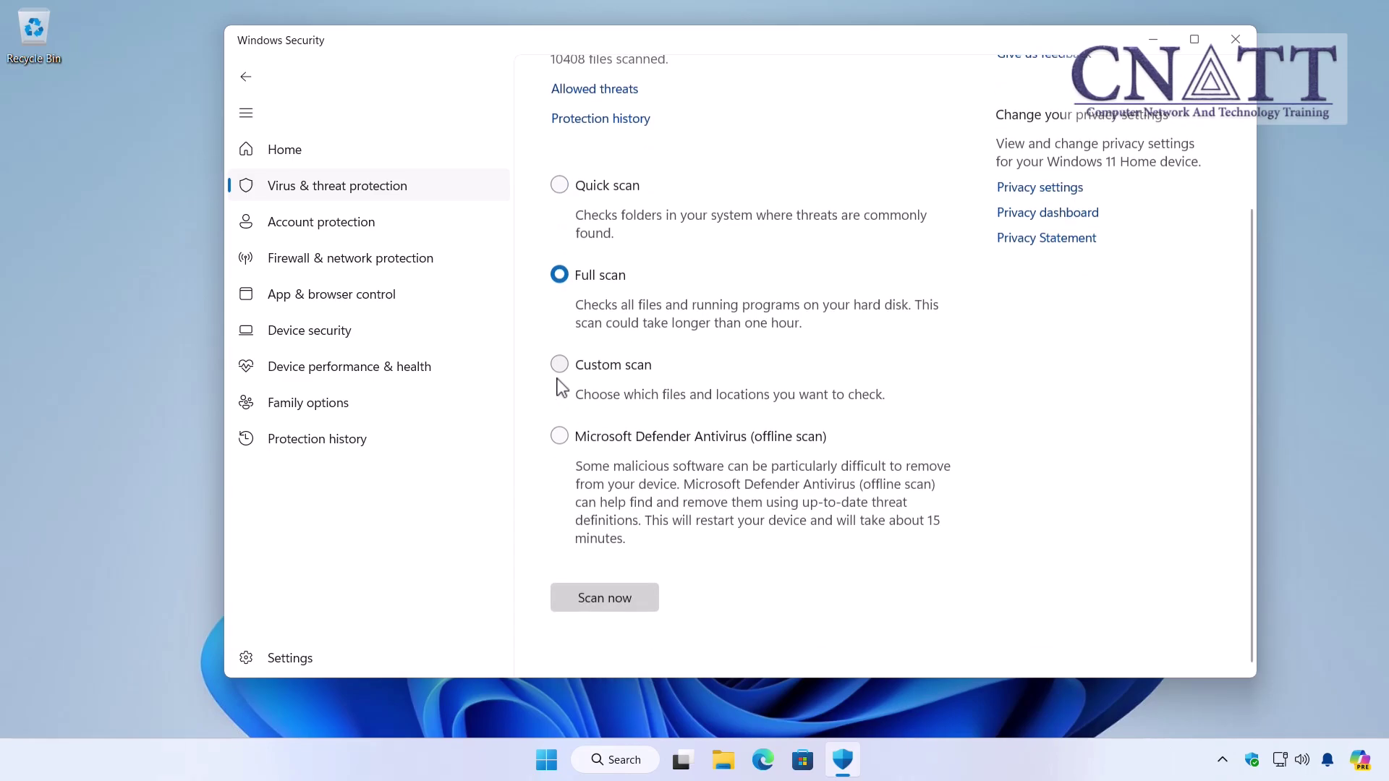
{"action": "left_click", "coordinate": [643, 599]}
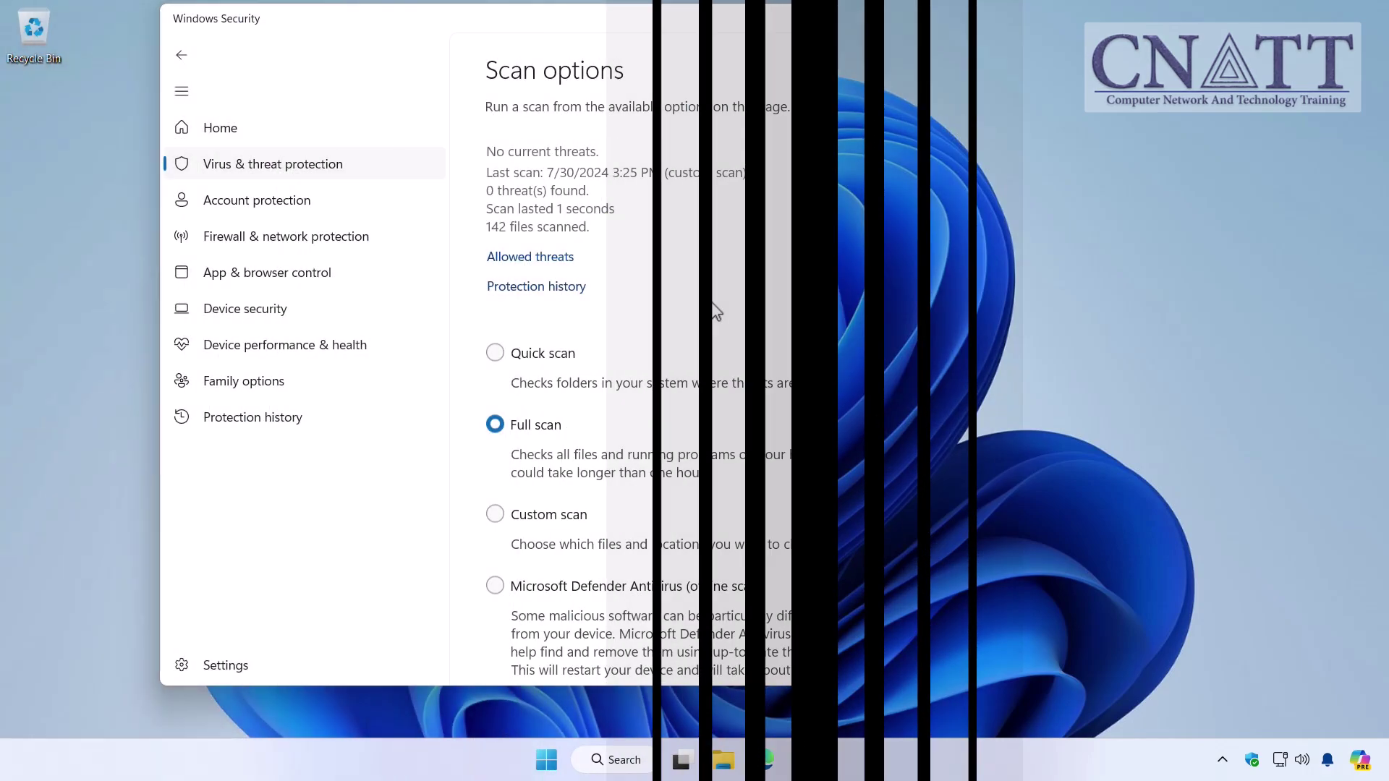
Step: Run the selected full scan and apply the Remove action to the detected threat Virus:Win32/Jeefo.A
{"action": "scroll", "coordinate": [712, 318], "scroll_direction": "down", "scroll_amount": 2}
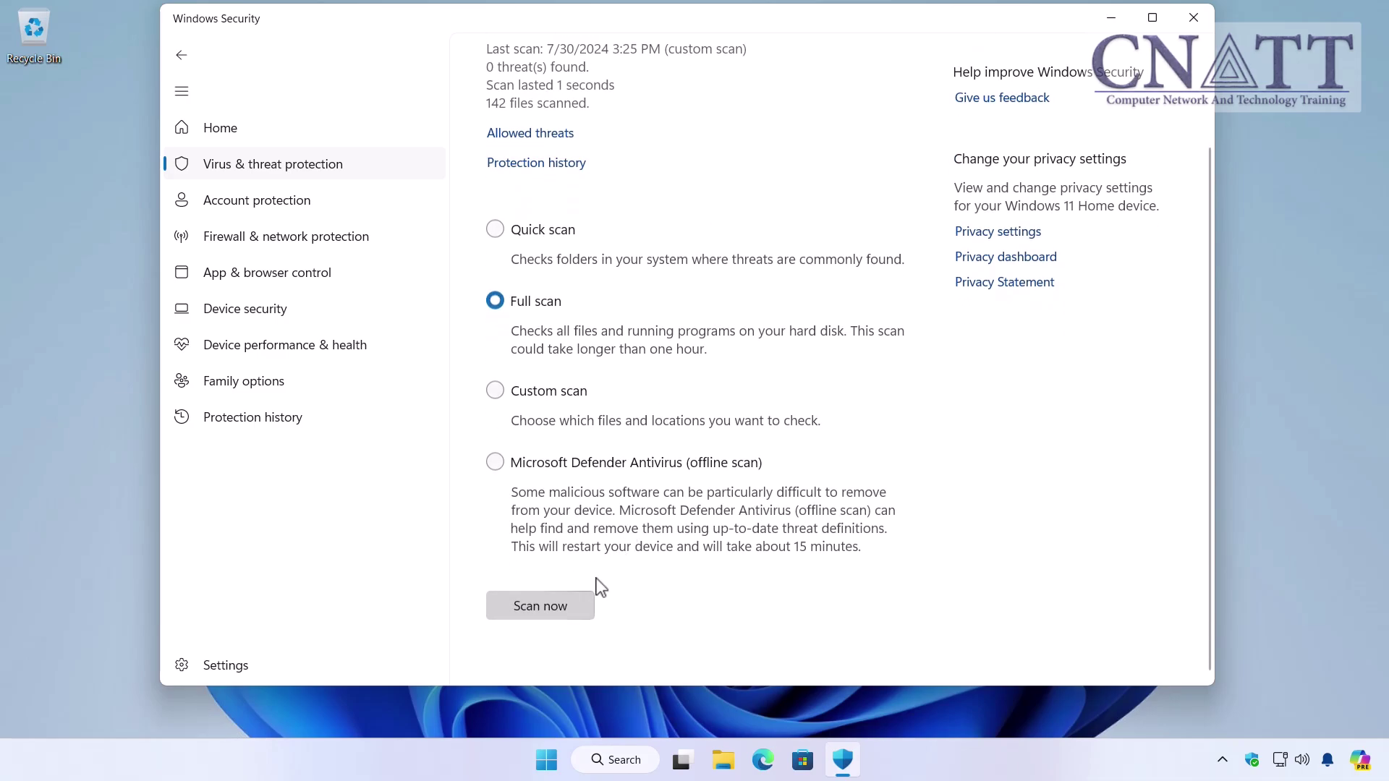
{"action": "left_click", "coordinate": [582, 604]}
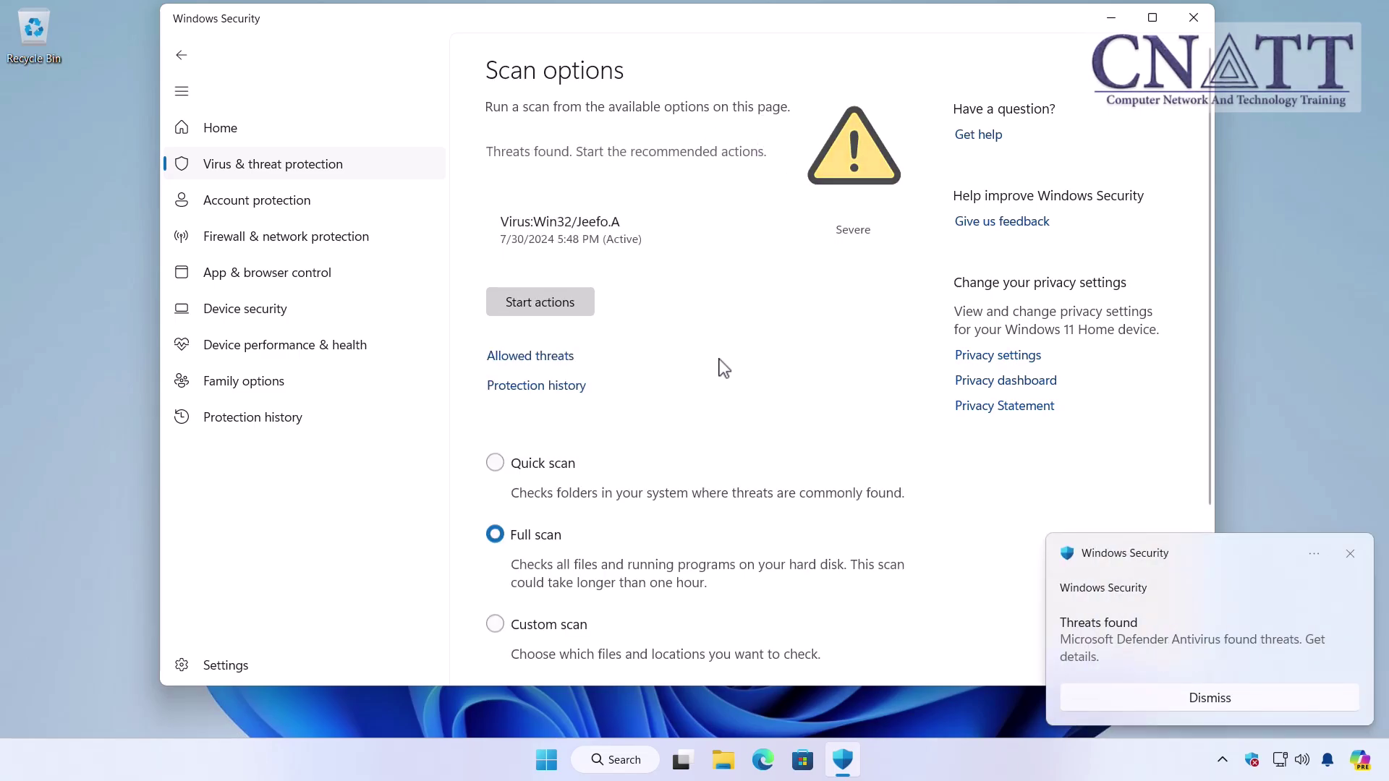
{"action": "left_click", "coordinate": [889, 231]}
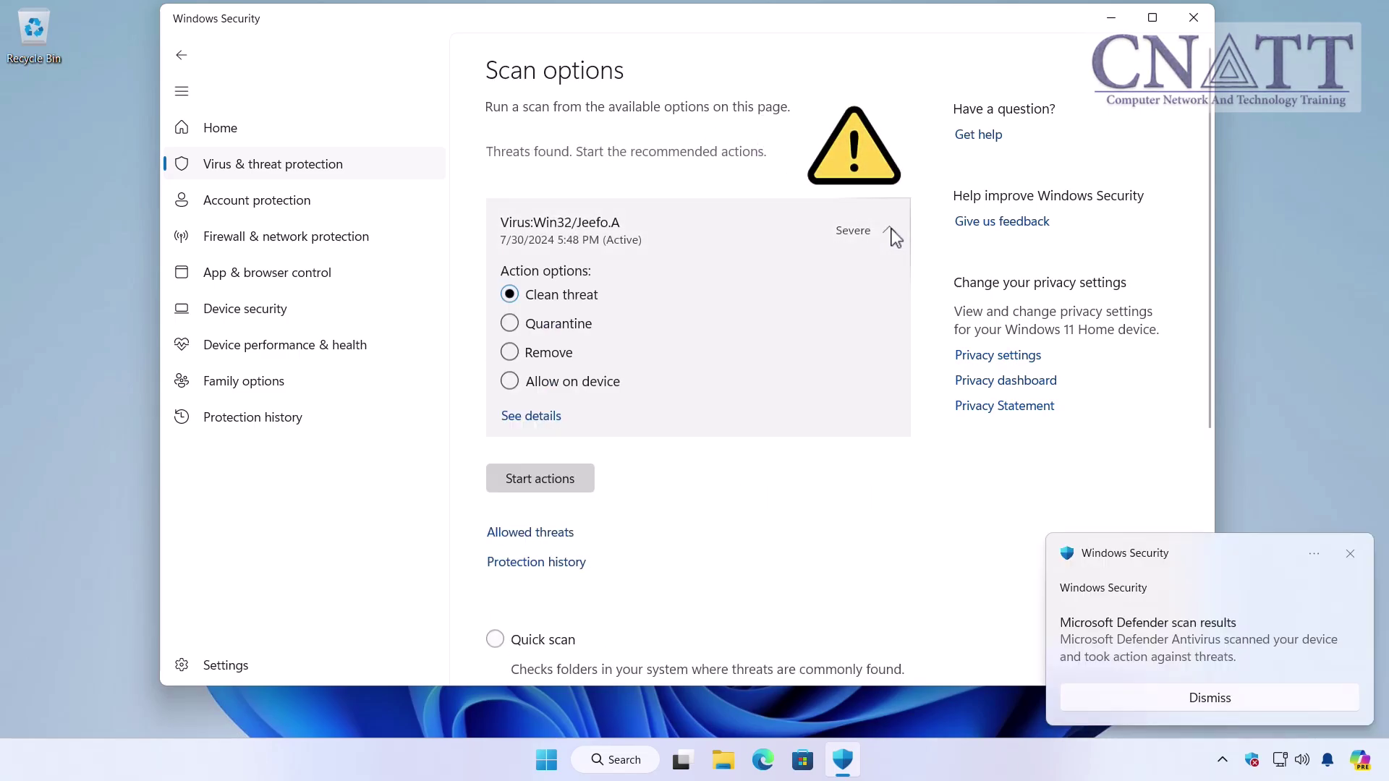
{"action": "left_click", "coordinate": [576, 354]}
{"action": "left_click", "coordinate": [575, 479]}
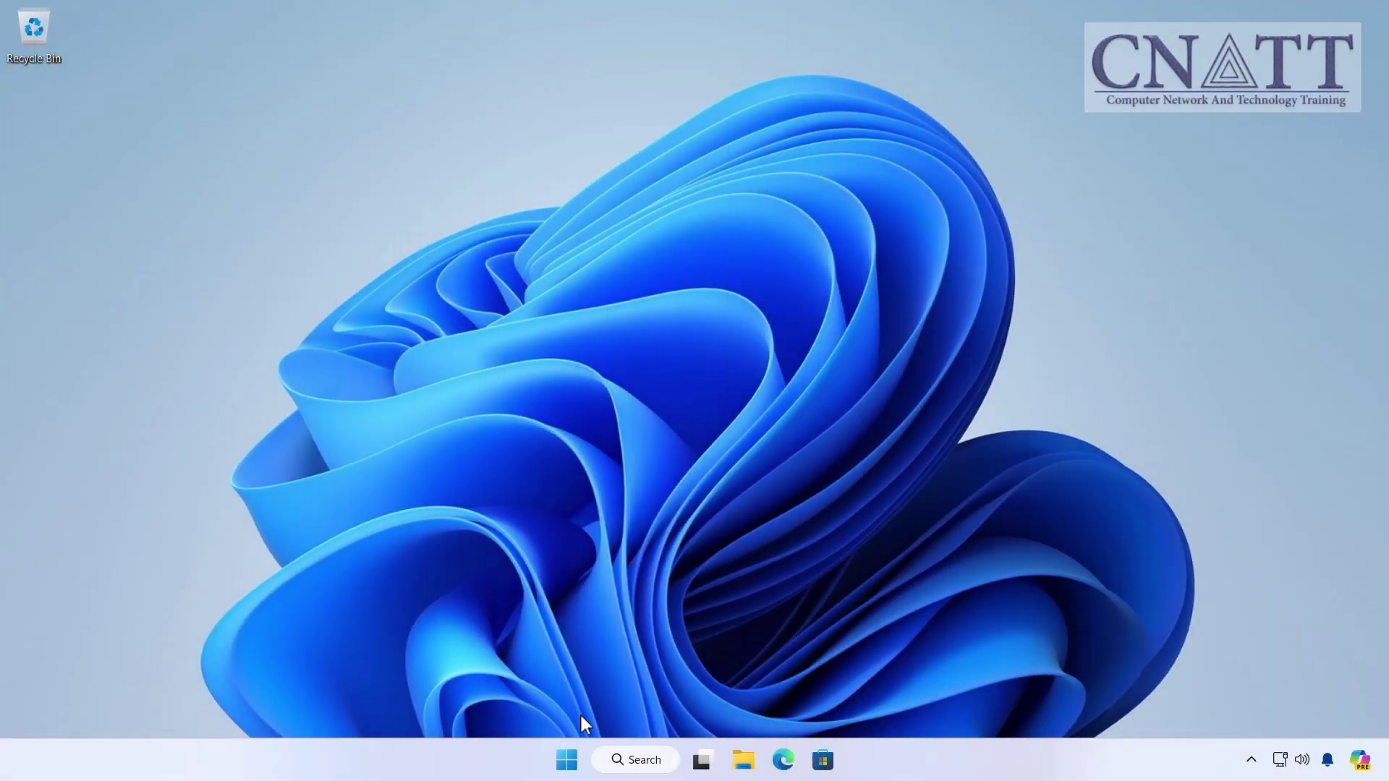
Step: Search for "secu" and open Windows Security
{"action": "left_click", "coordinate": [569, 762]}
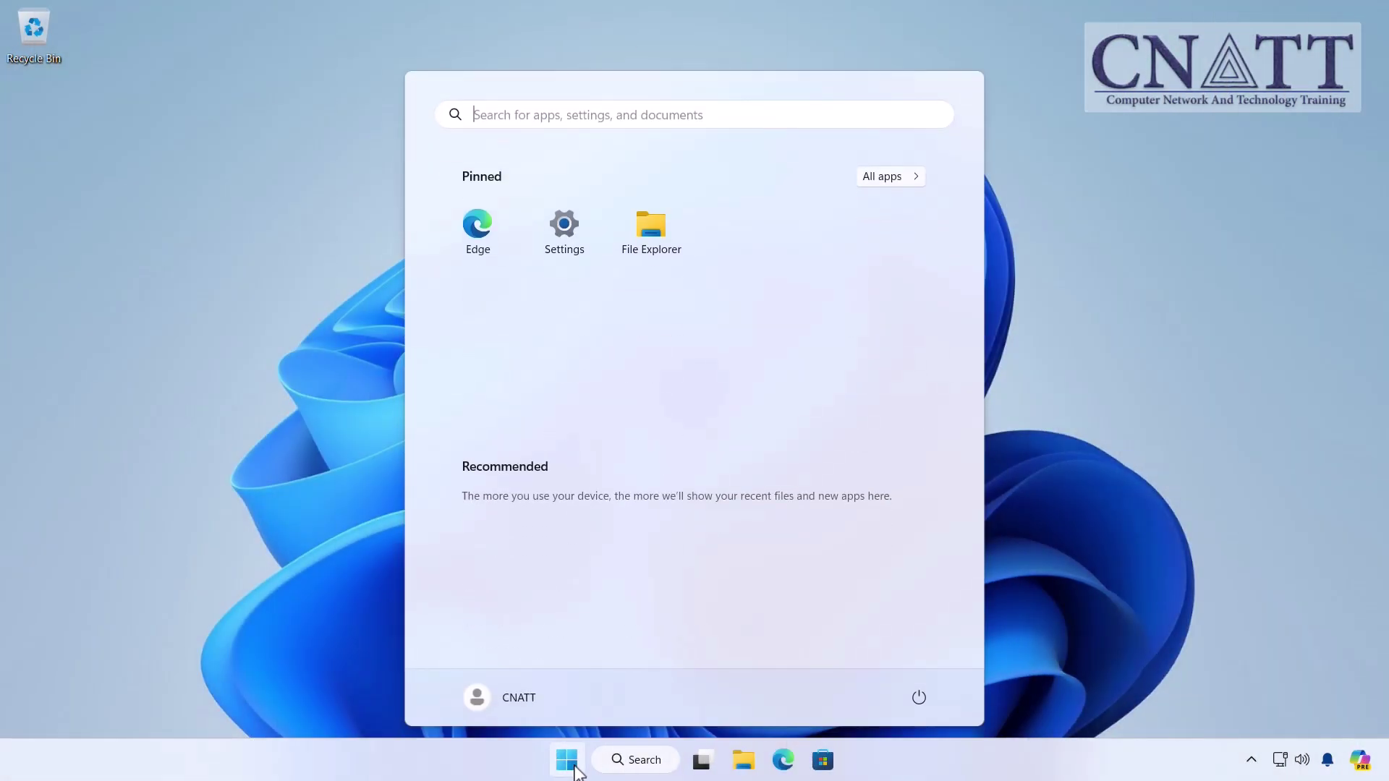
{"action": "type", "text": "secu"}
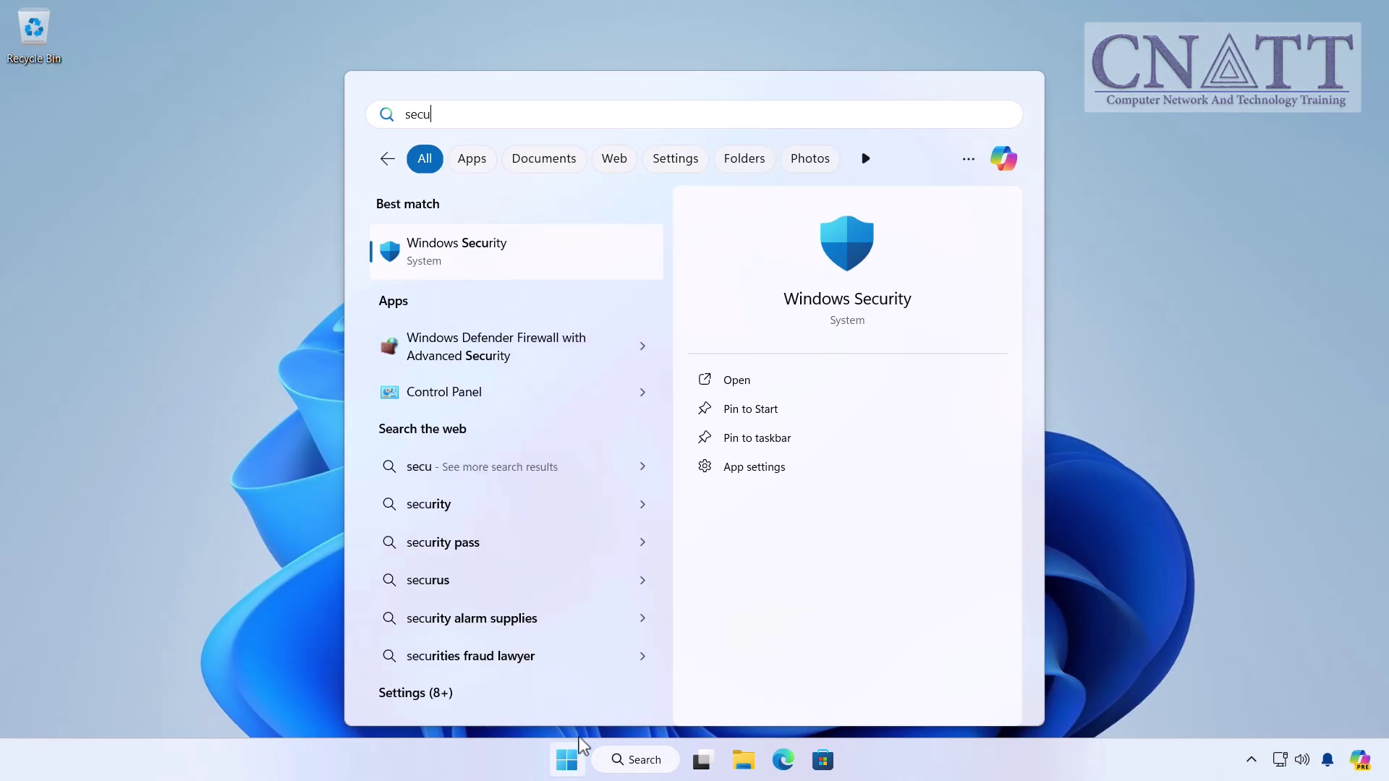
{"action": "left_click", "coordinate": [599, 266]}
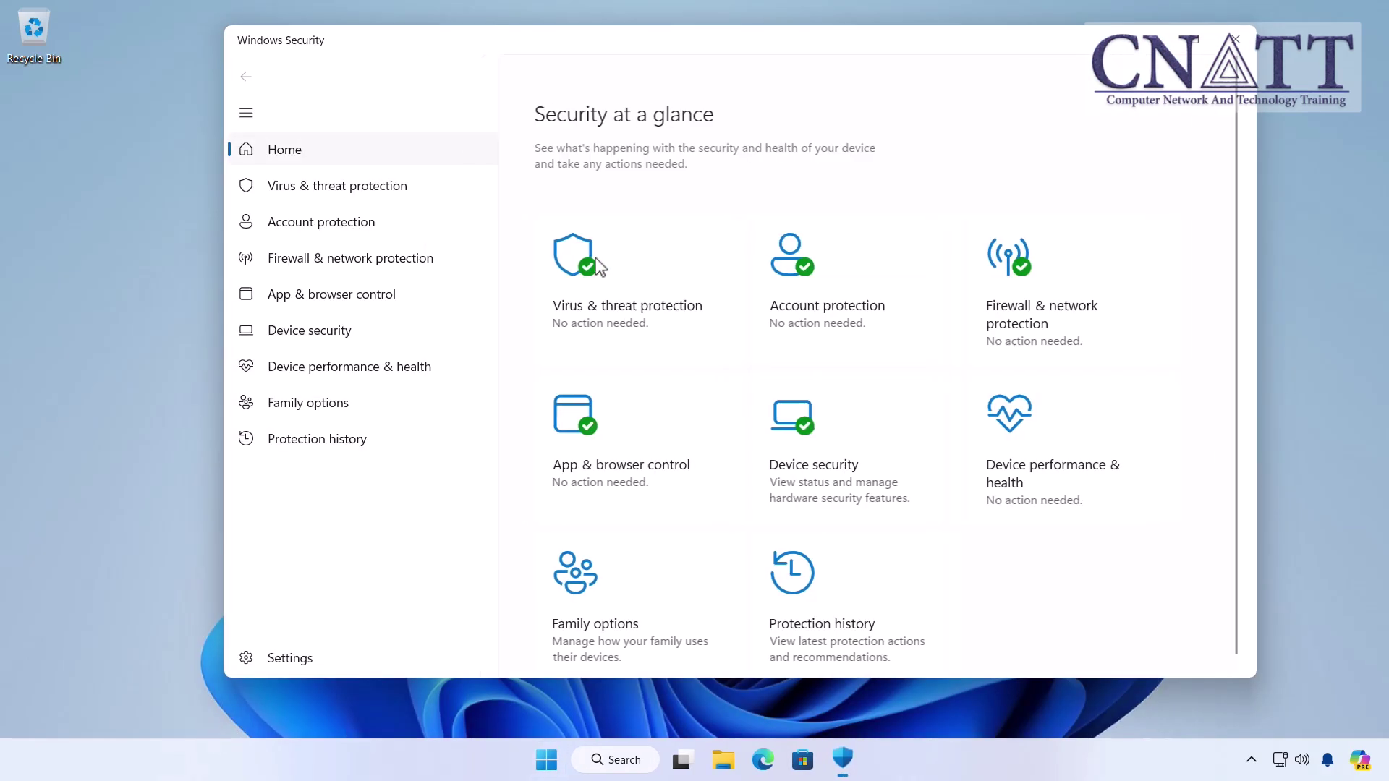
Step: Check the Microsoft Defender Antivirus protection switches from Real-time protection to Tamper Protection, and return to the Virus & threat protection overview
{"action": "left_click", "coordinate": [688, 327]}
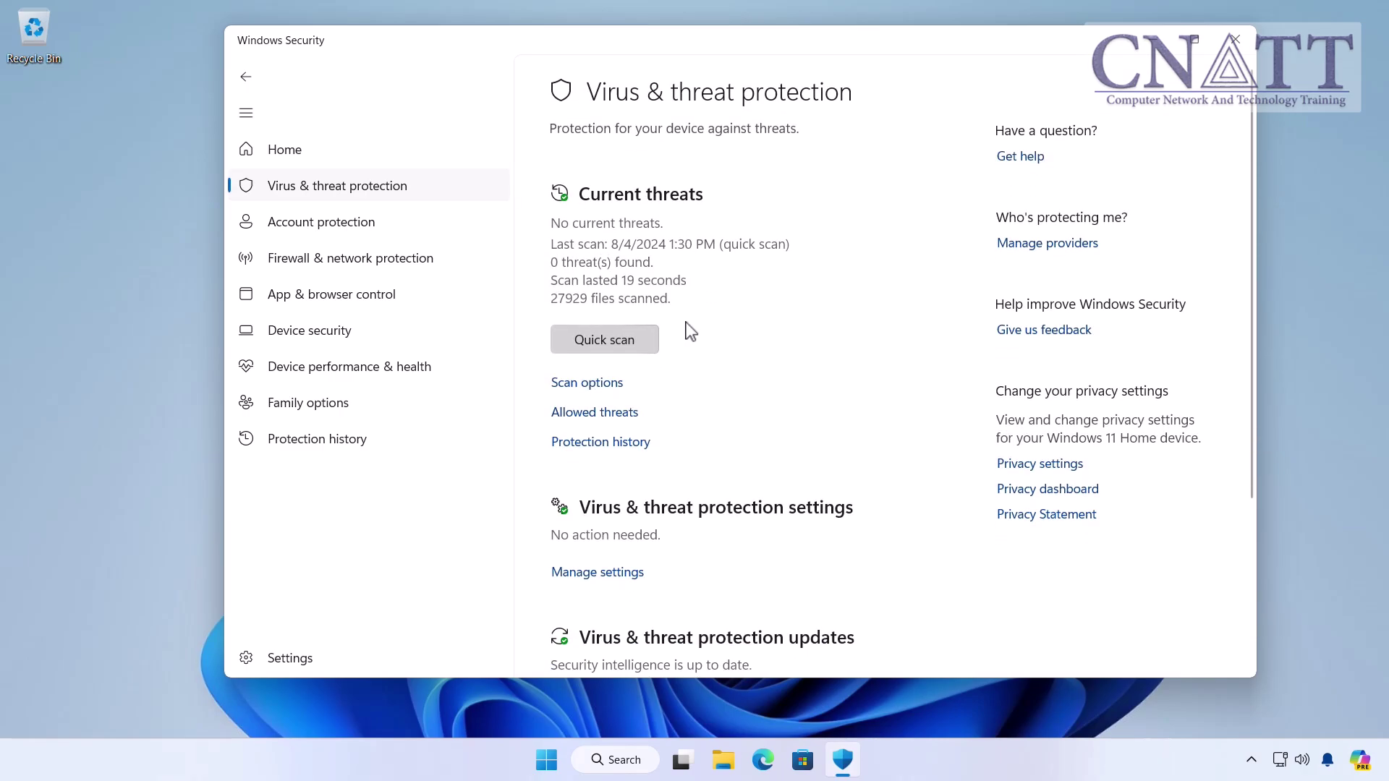
{"action": "scroll", "coordinate": [689, 332], "scroll_direction": "down", "scroll_amount": 3}
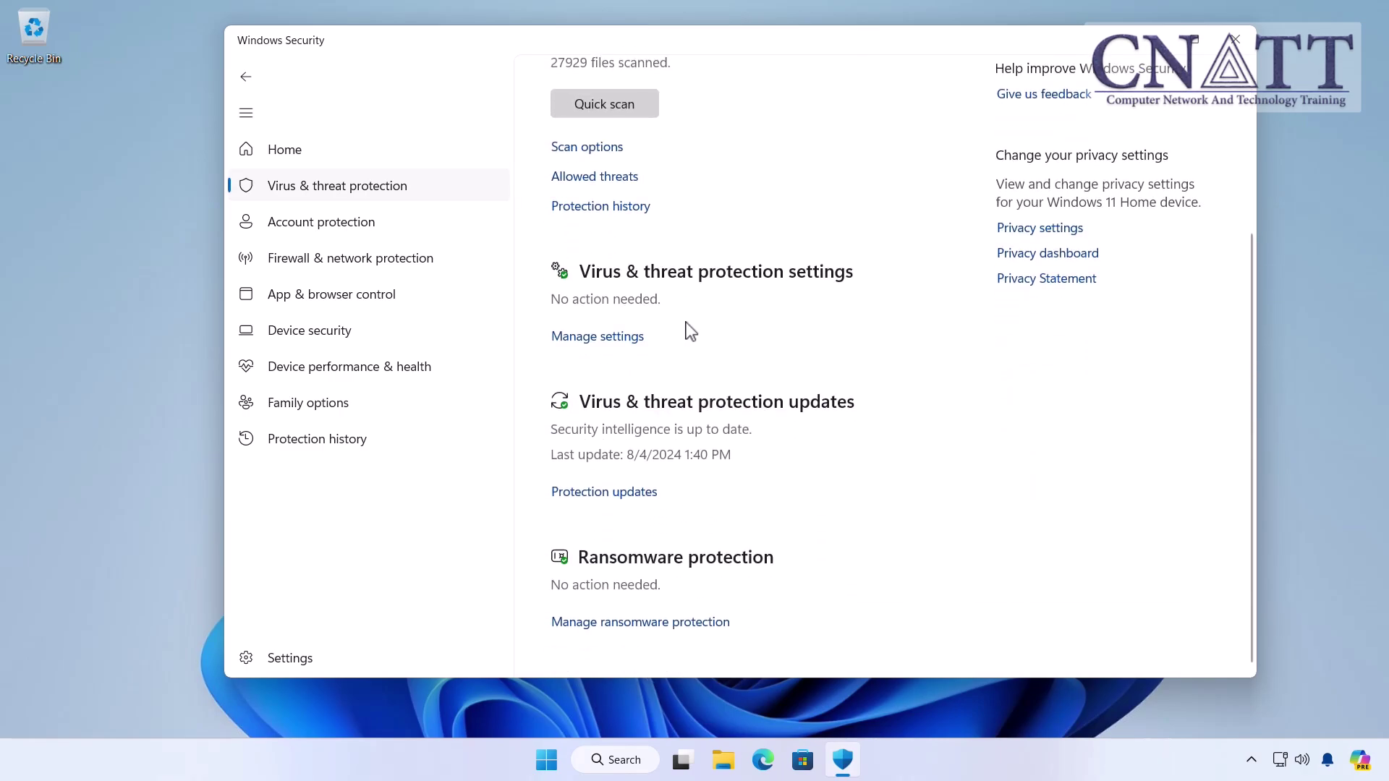
{"action": "left_click", "coordinate": [635, 337]}
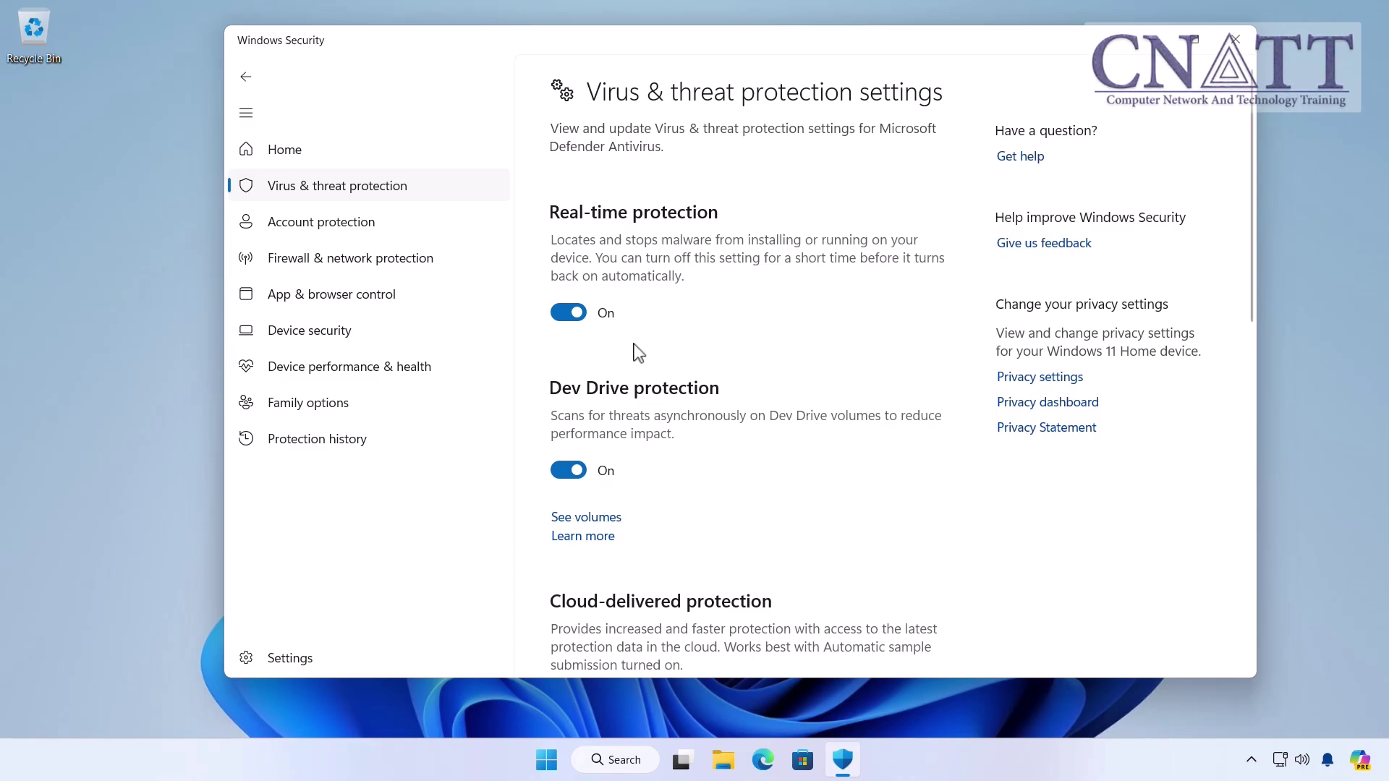
{"action": "scroll", "coordinate": [637, 353], "scroll_direction": "down", "scroll_amount": 4}
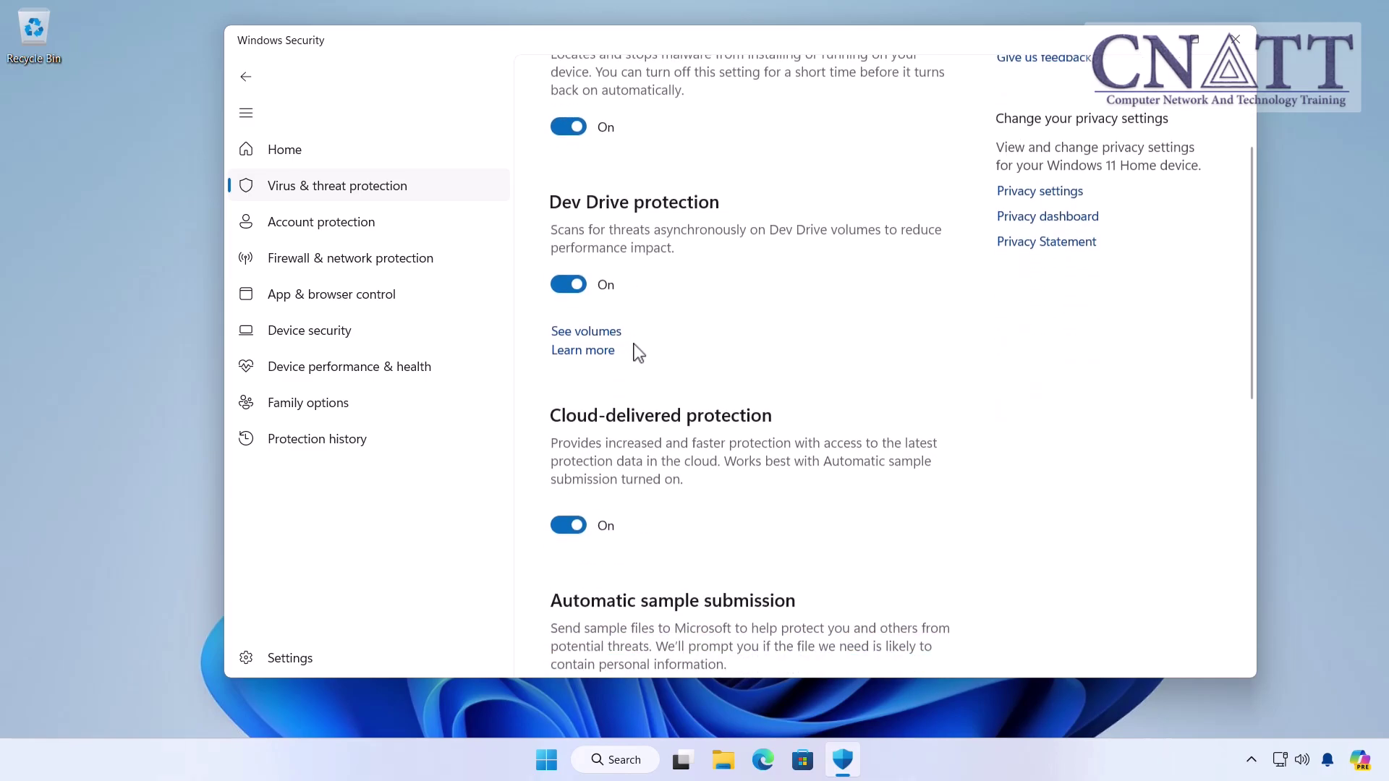
{"action": "scroll", "coordinate": [637, 353], "scroll_direction": "down", "scroll_amount": 4}
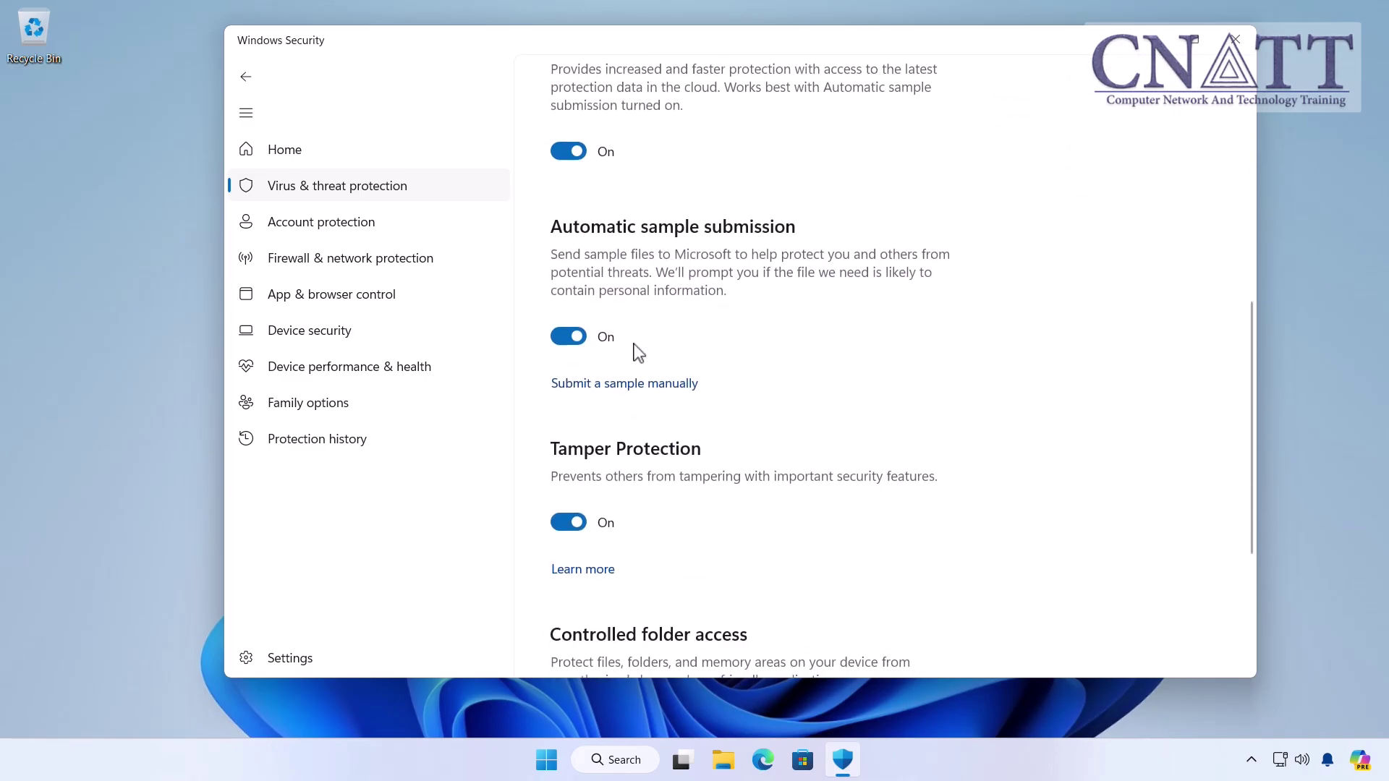
{"action": "scroll", "coordinate": [637, 352], "scroll_direction": "up", "scroll_amount": 8}
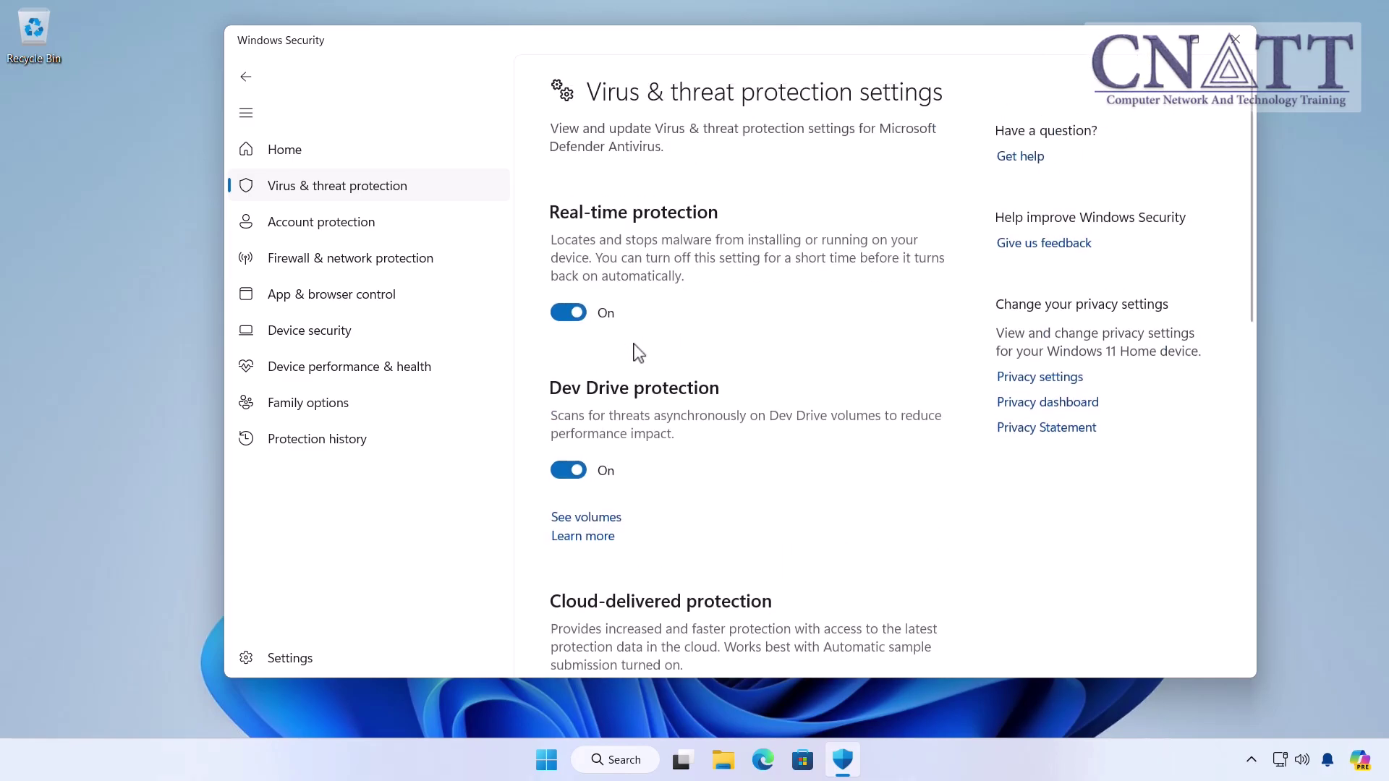
{"action": "left_click", "coordinate": [424, 194]}
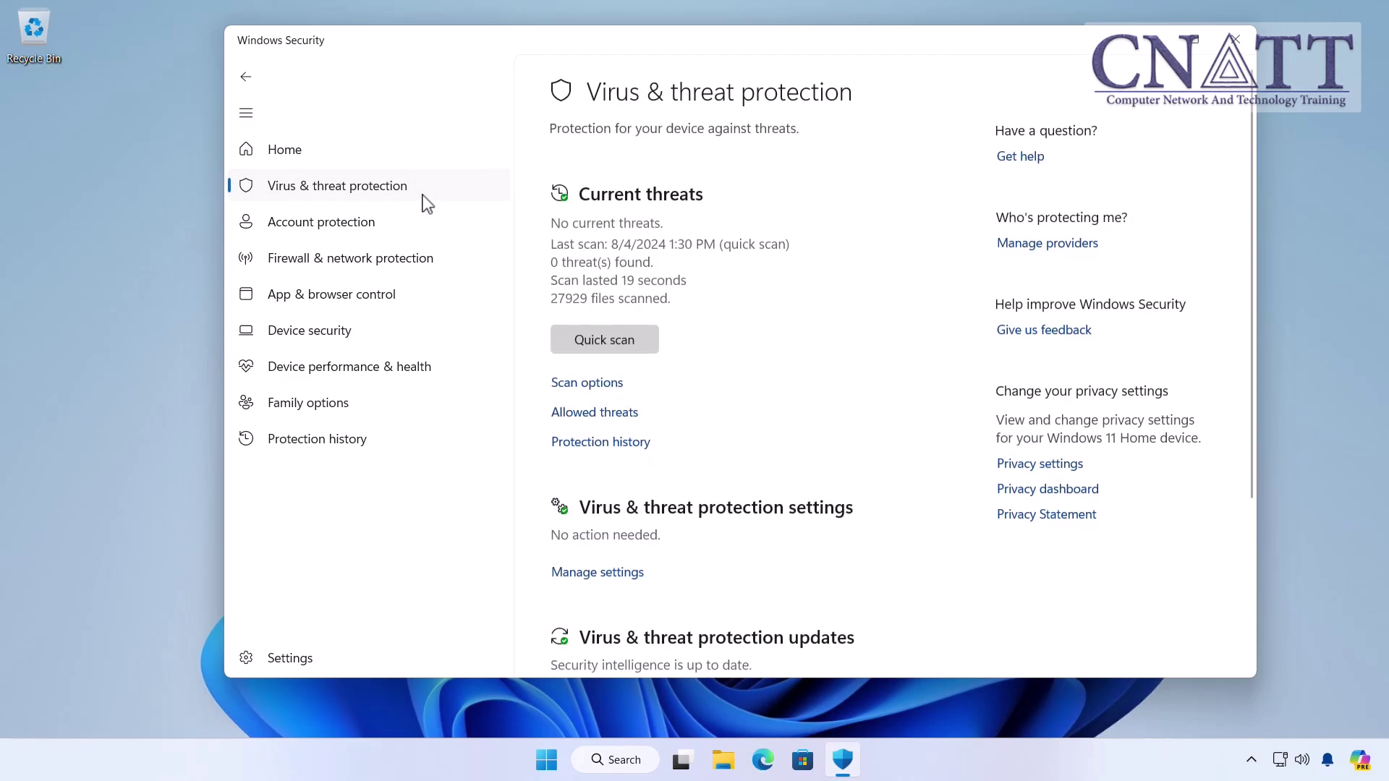